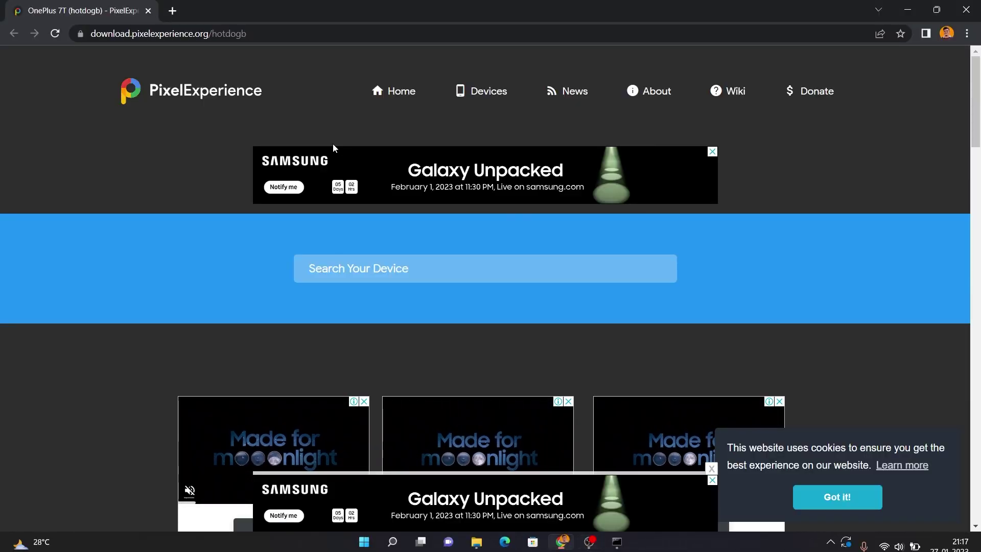
scroll(199, 219, "down", 3)
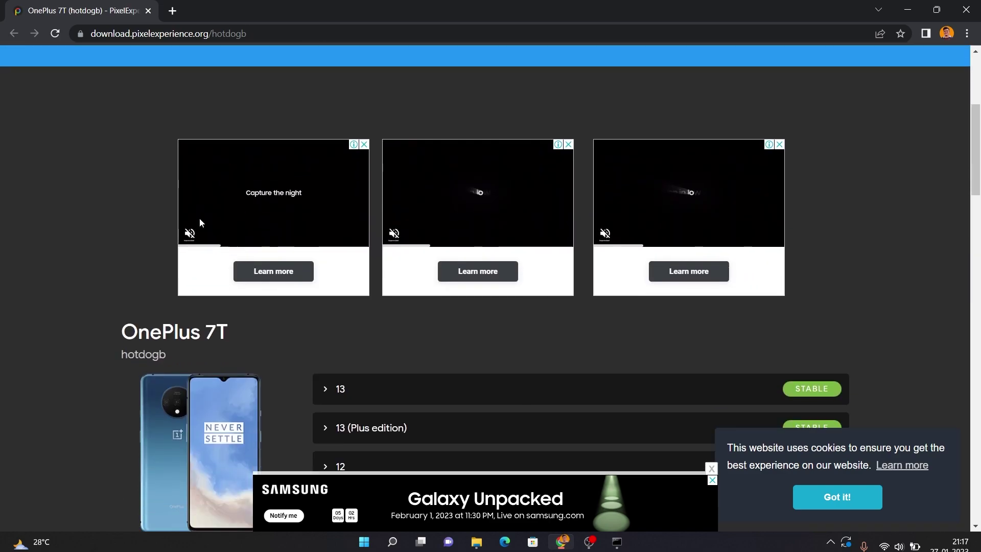
scroll(199, 223, "down", 3)
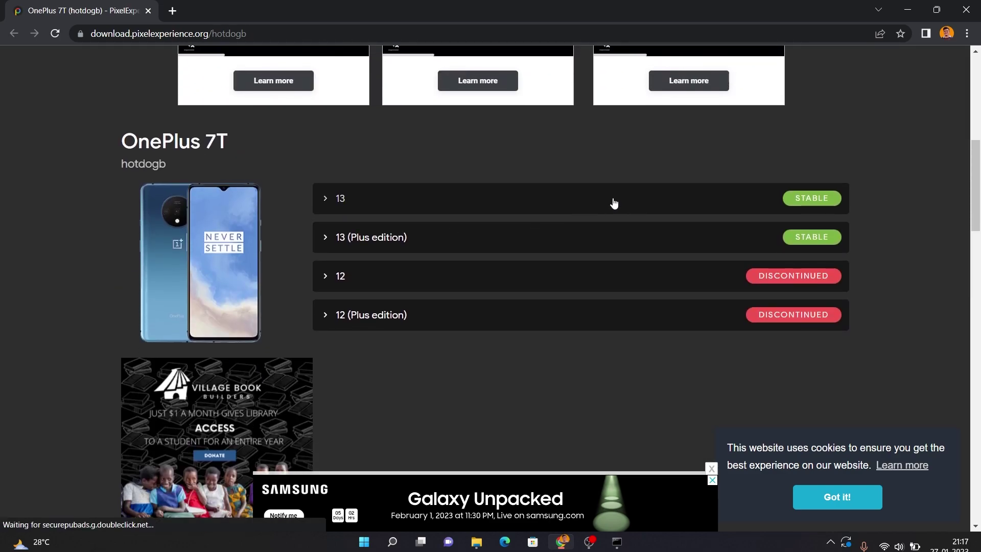
Download the 2023/01/06 Android 13 Plus edition build for the OnePlus 7T.
left_click(351, 244)
scroll(436, 377, "down", 2)
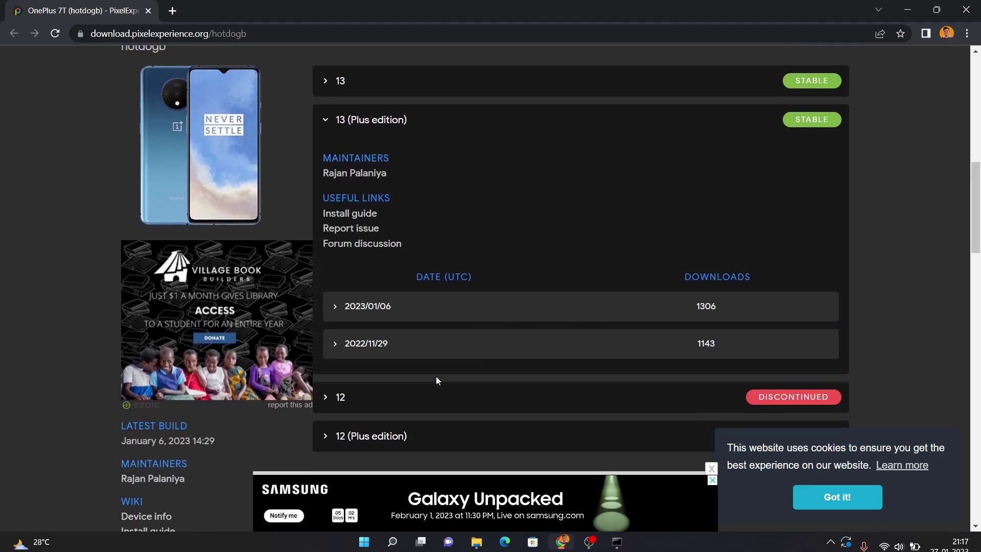
left_click(386, 307)
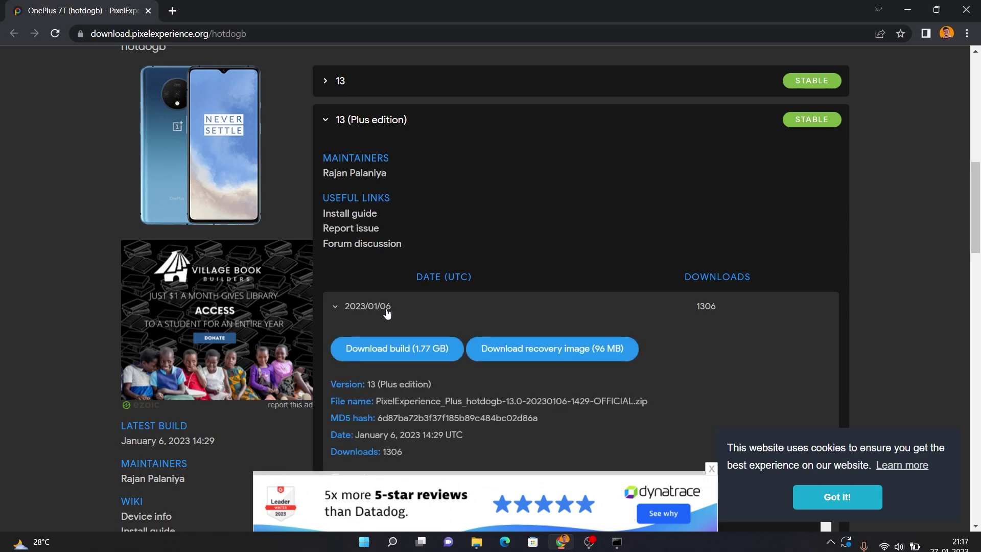
left_click(412, 348)
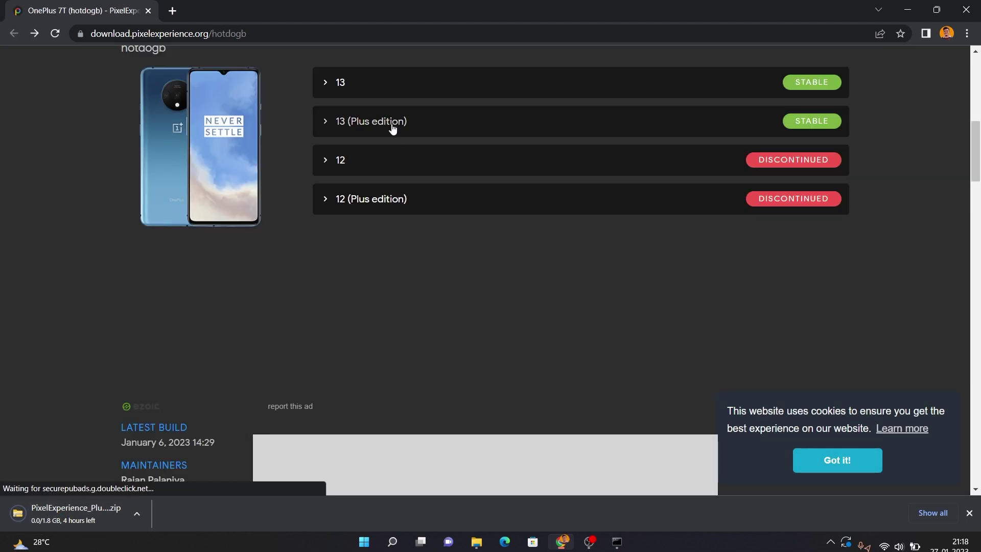
Download the 96 MB recovery image for the same 2023/01/06 Plus build.
left_click(392, 124)
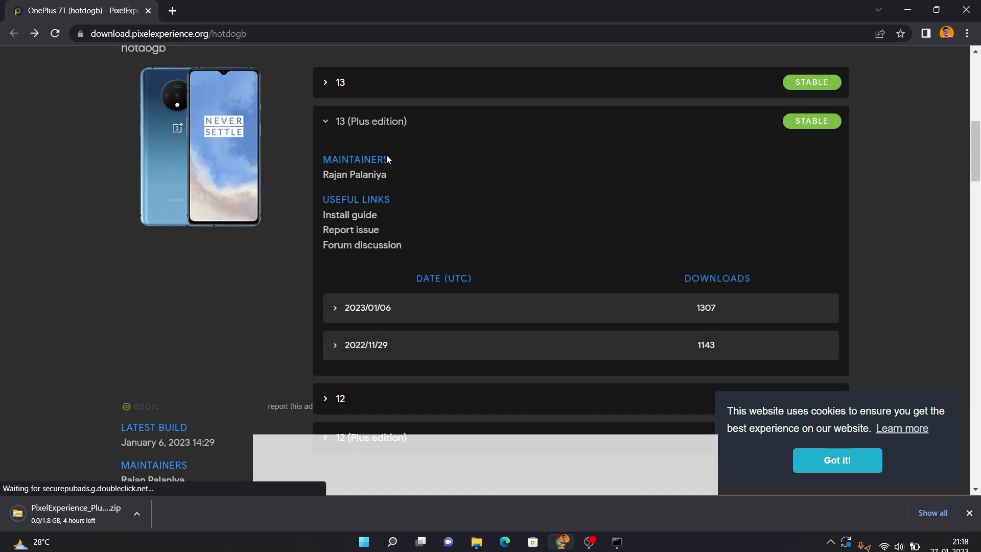
left_click(411, 307)
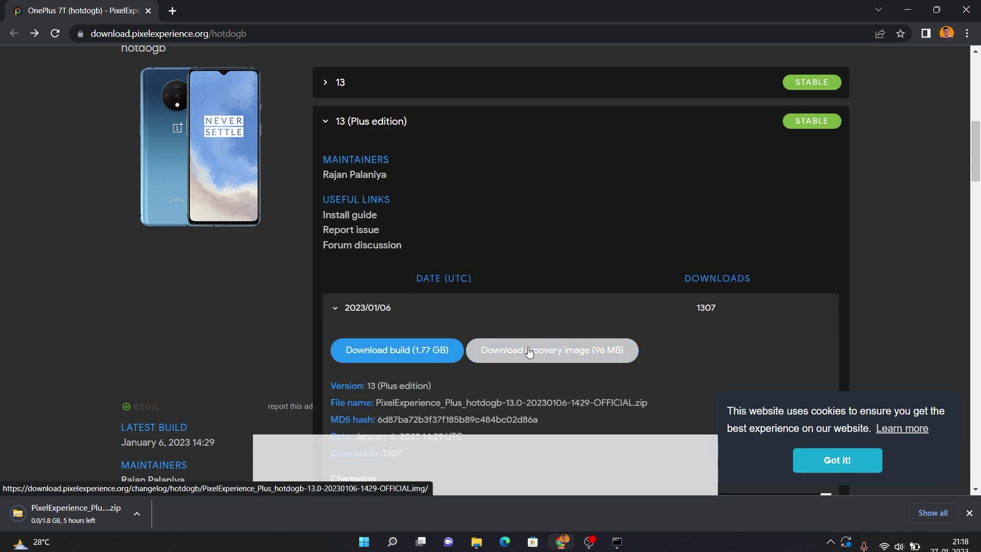
left_click(529, 351)
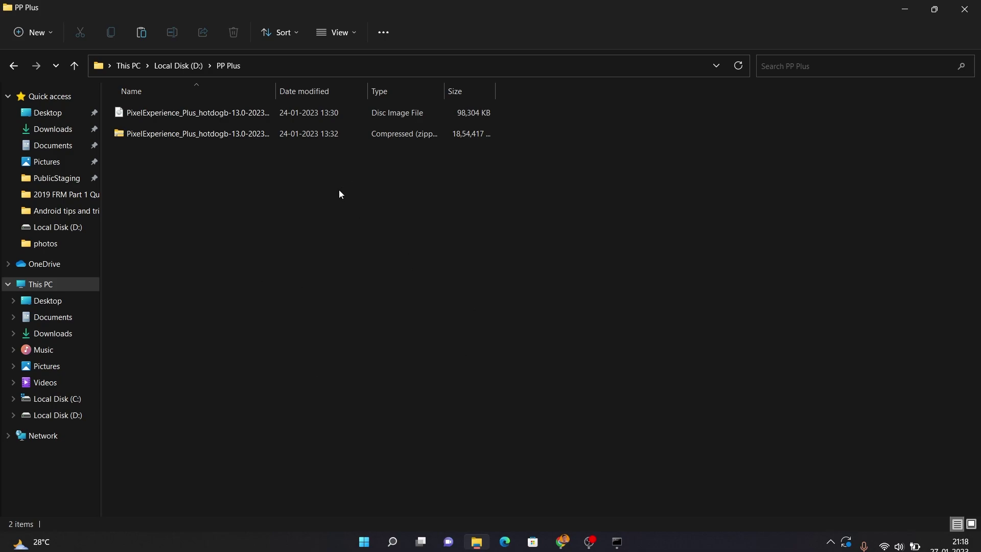
Launch cmd from the PP Plus folder, run fastboot devices, and centre the window.
left_click(317, 68)
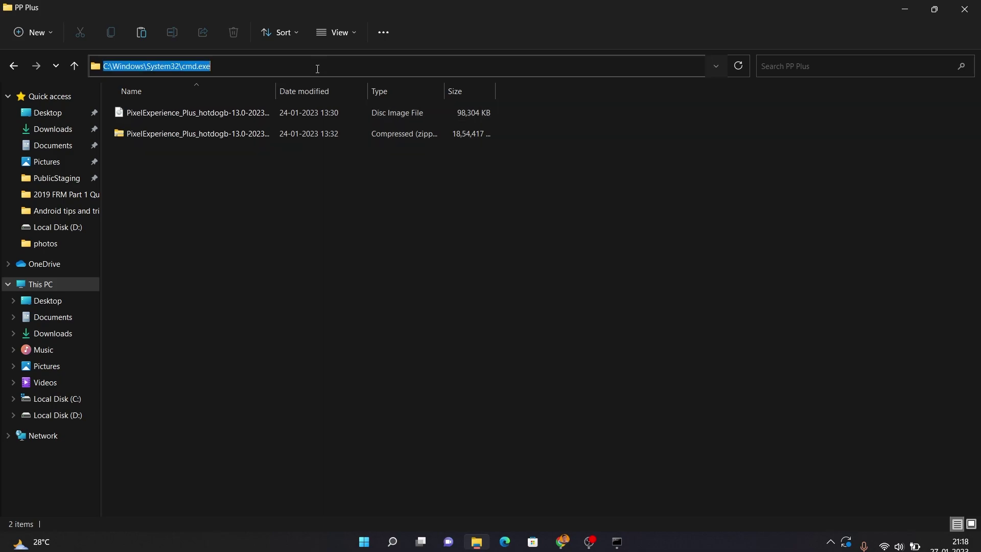
type("cmd")
key("Return")
type("fastboot devices")
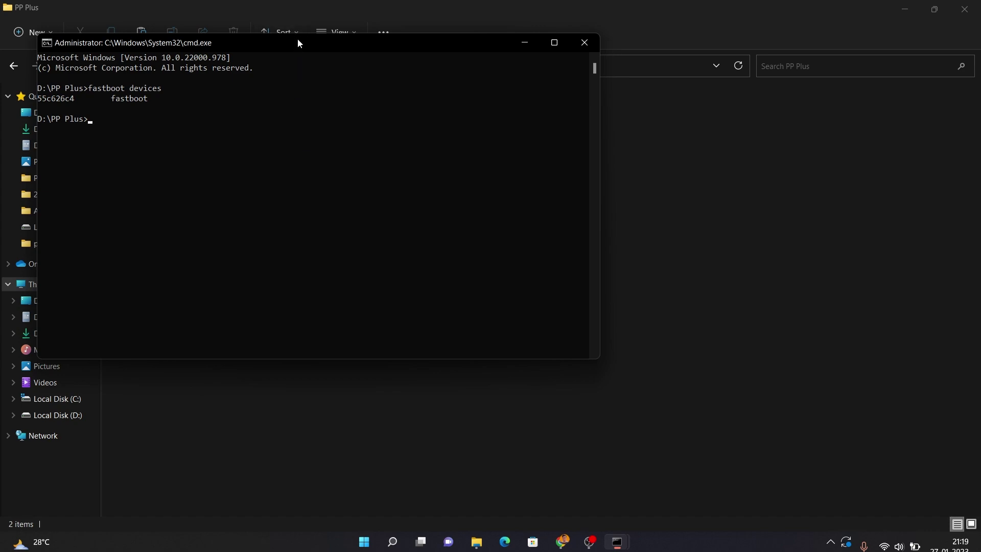
left_click_drag(297, 43, 457, 145)
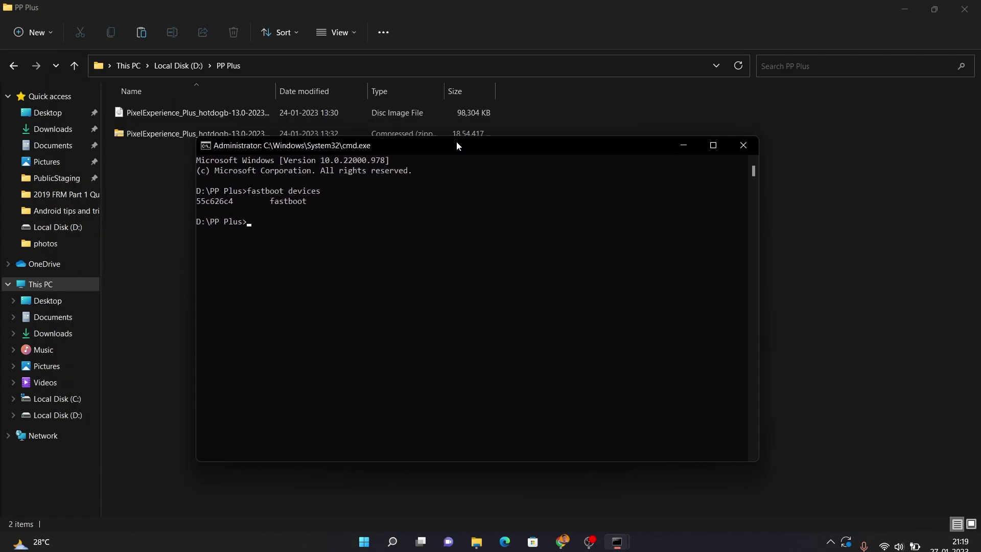
left_click_drag(456, 146, 498, 180)
type("fa")
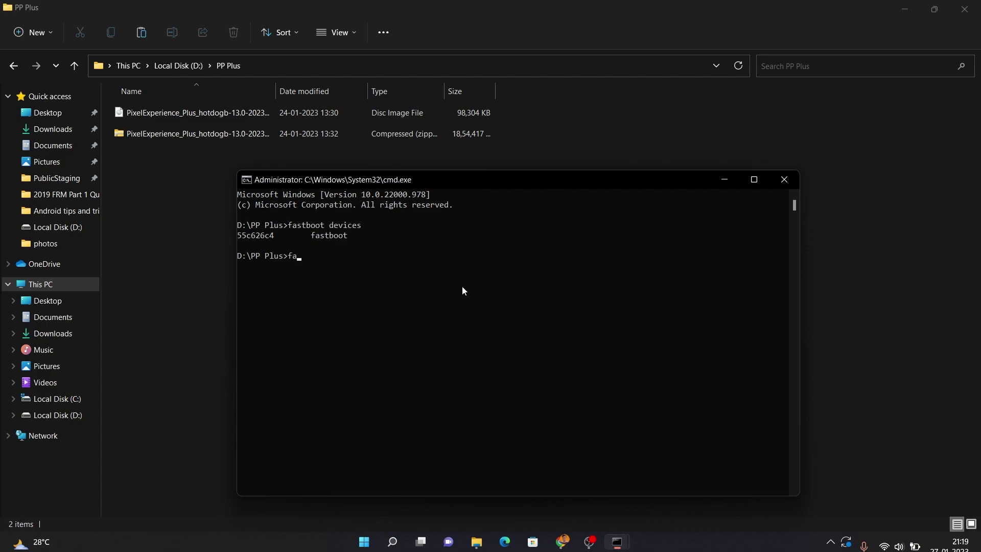
type("stboot")
type(" flash re")
type("covery")
Copy the recovery image's full file name from File Explorer.
left_click(227, 116)
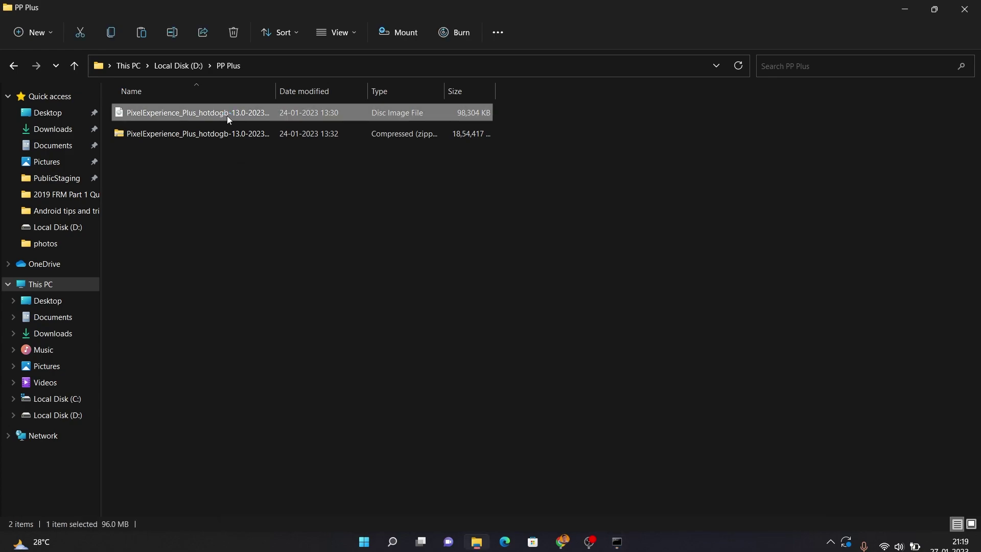
right_click(227, 116)
left_click(282, 276)
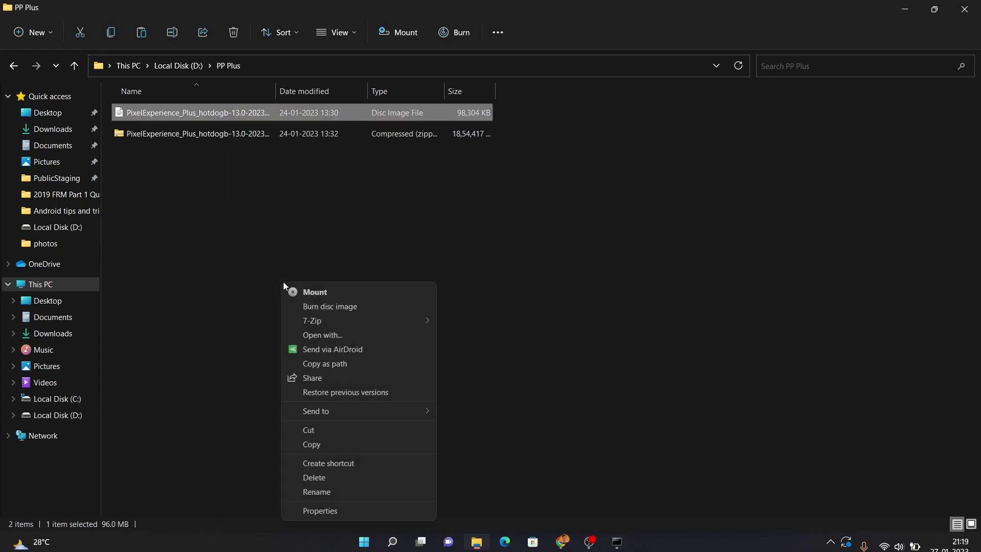
left_click(331, 493)
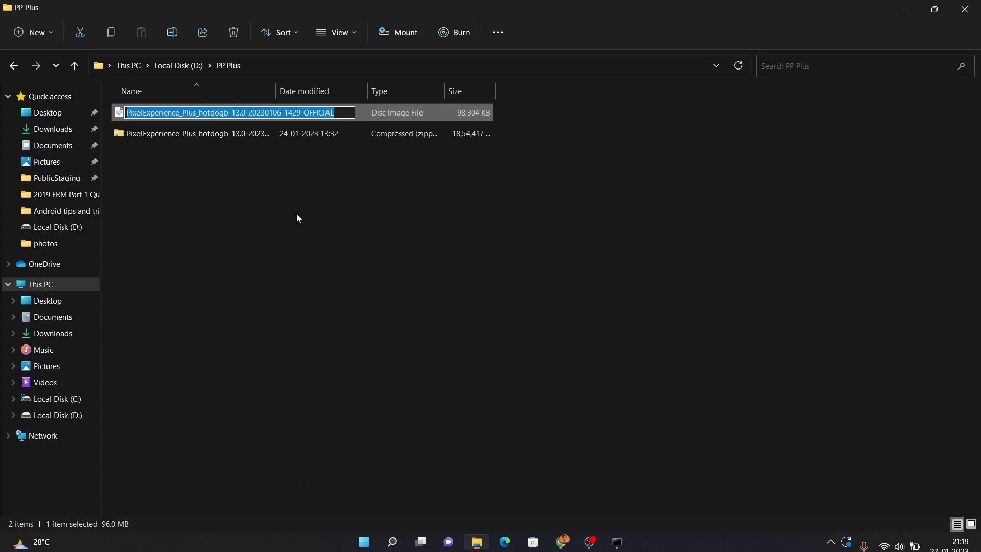
left_click(617, 542)
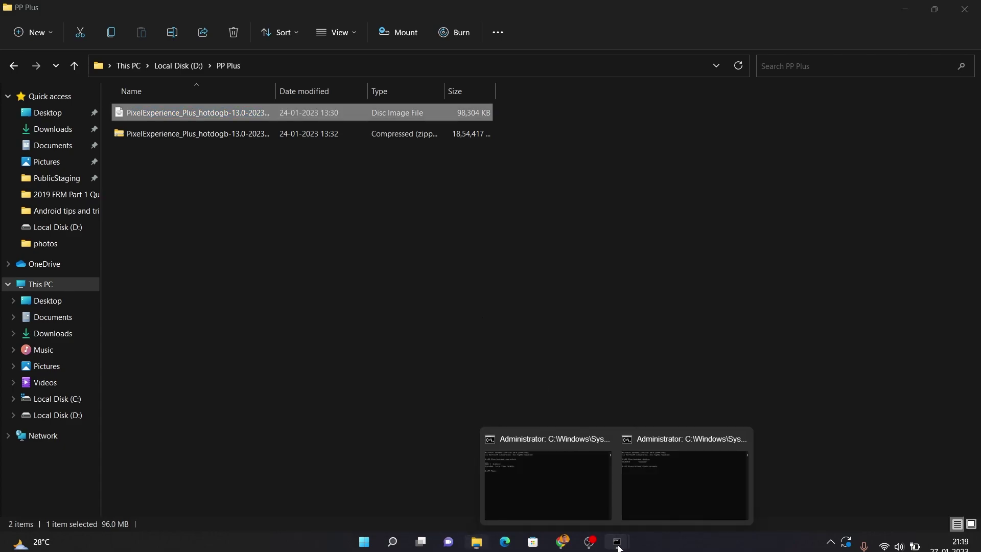
left_click(664, 492)
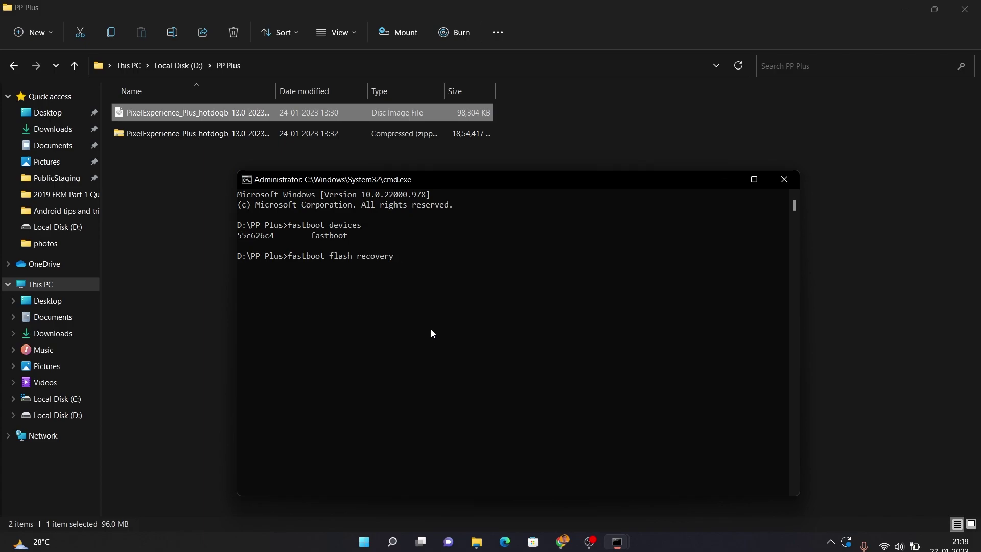
right_click(431, 330)
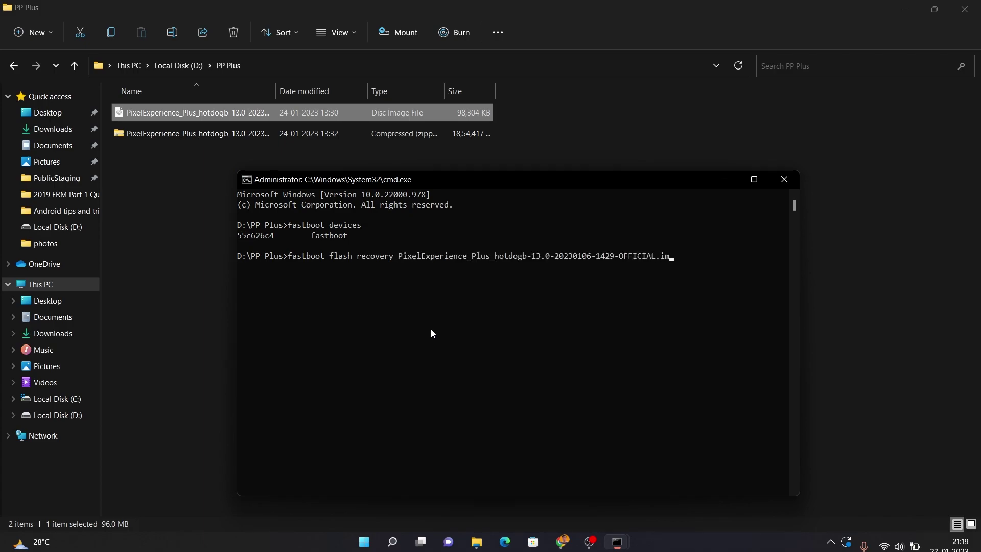
key("Return")
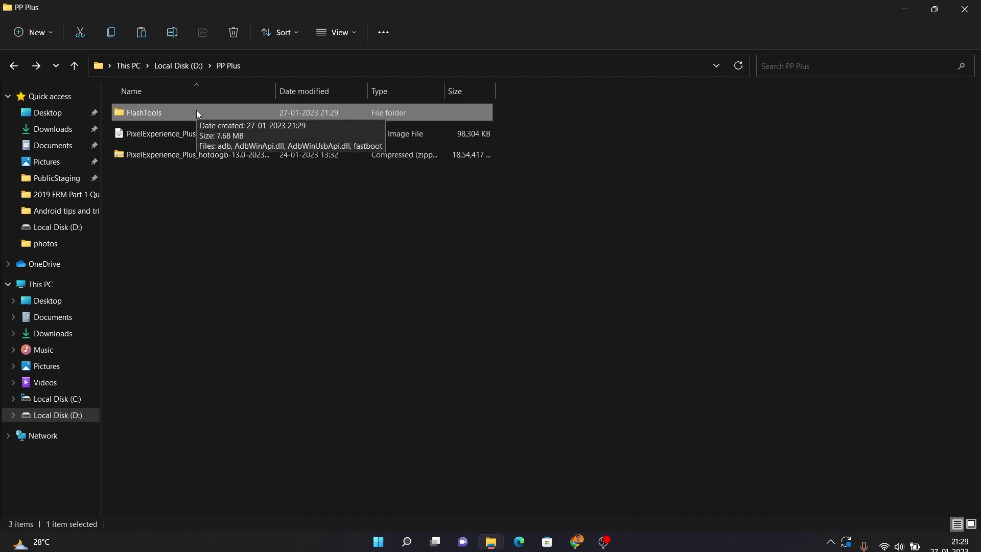
Copy the Pixel Experience Plus ROM zip into the FlashTools folder.
left_click(203, 156)
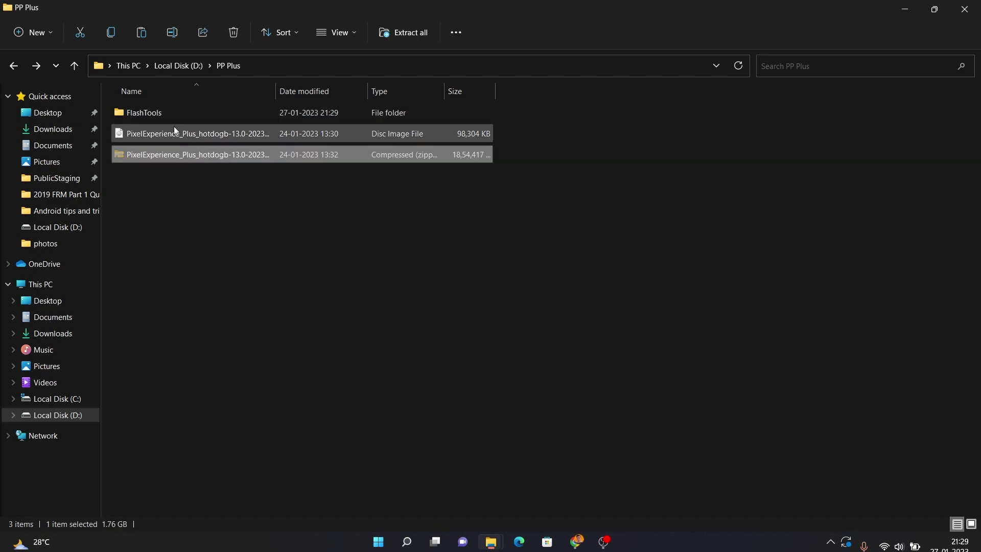
double_click(165, 115)
key("ctrl+v")
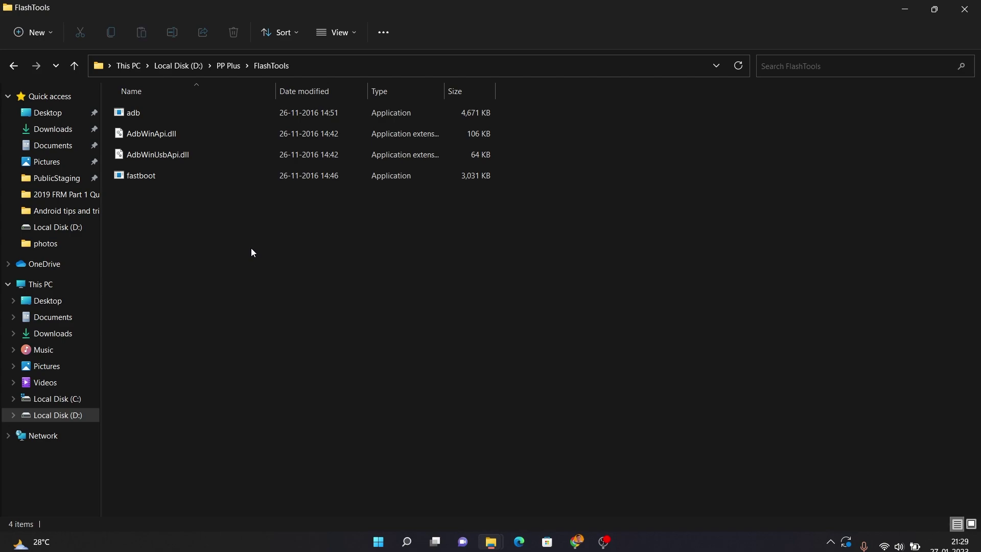
Open a command prompt in FlashTools and confirm the sideload device with adb devices.
left_click(308, 67)
type("cmd")
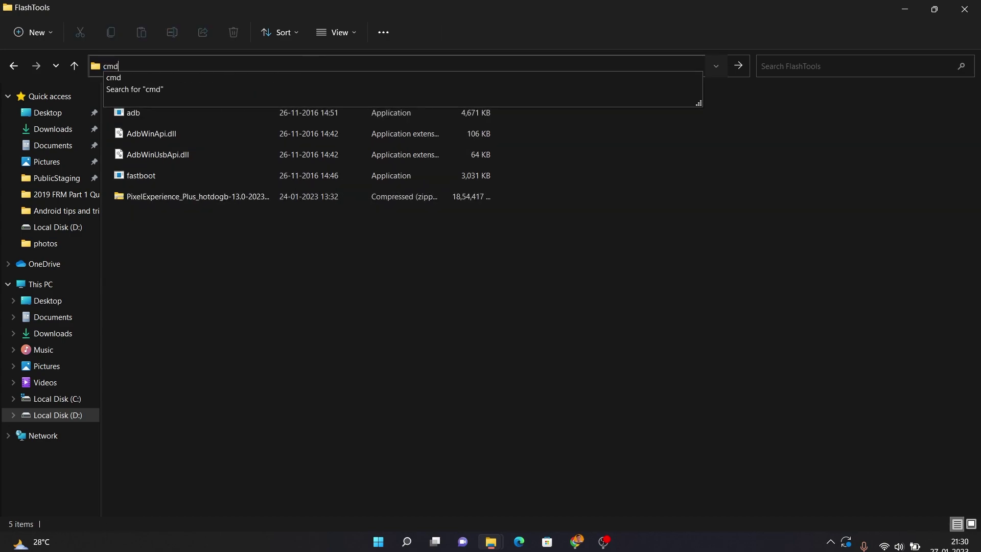
key("Return")
type("adb devices")
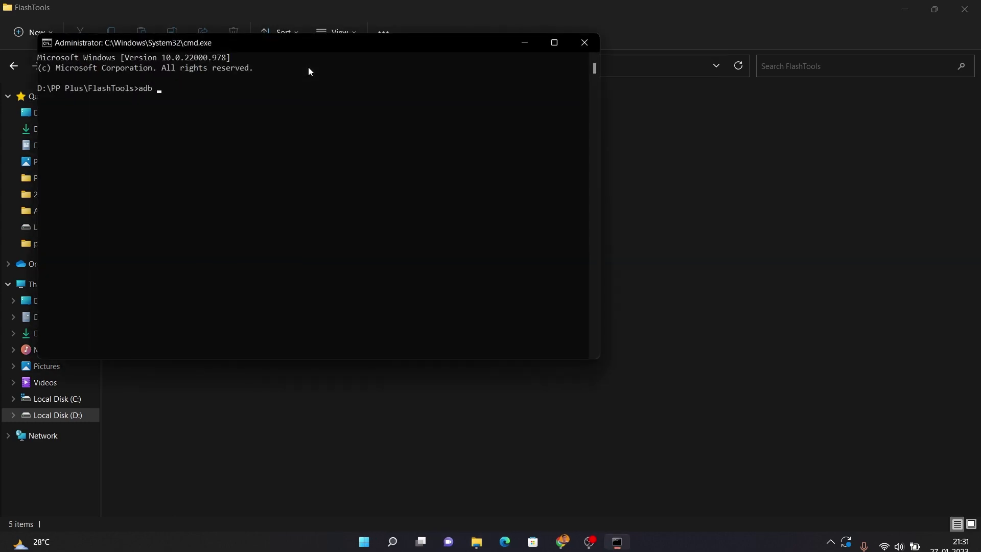
key("Return")
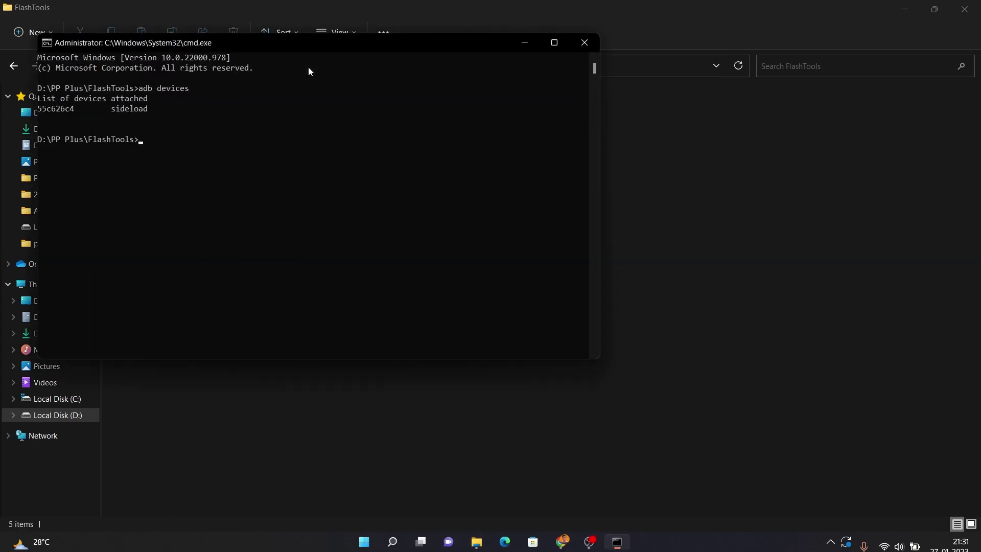
left_click_drag(344, 41, 602, 151)
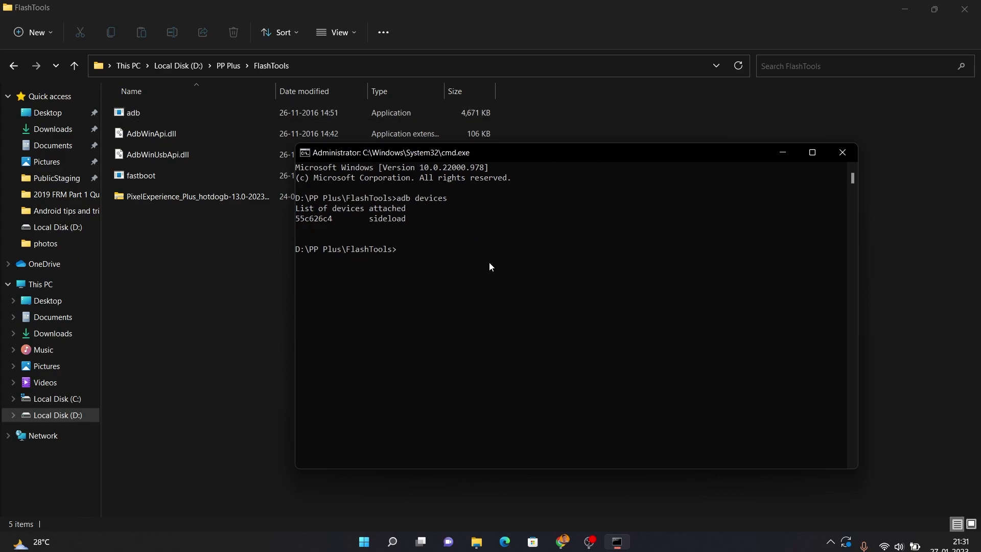
type("adb")
type(" siedl")
Type 'adb sideload ' and copy the ROM zip's full name through Rename.
key("BackSpace")
key("BackSpace")
key("BackSpace")
type("deload")
left_click(217, 193)
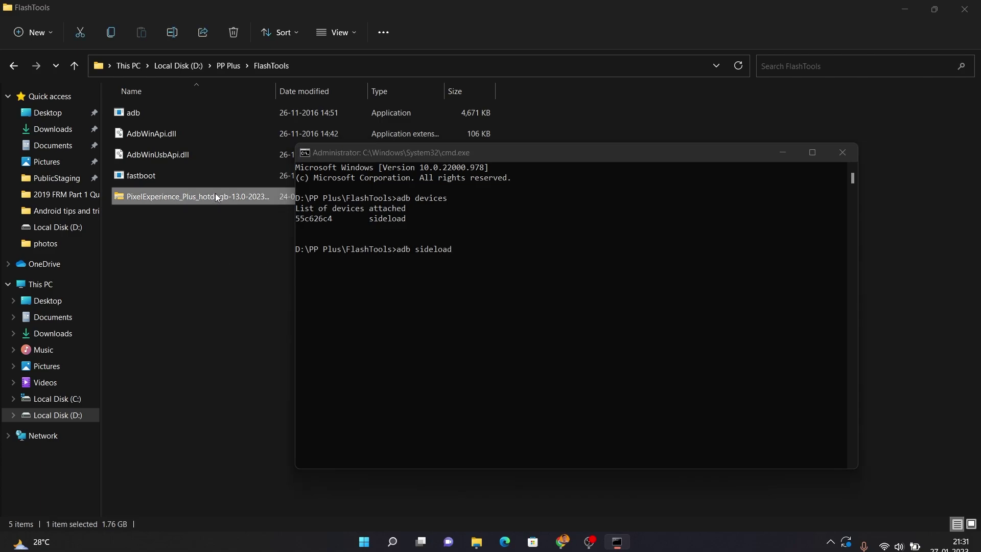
right_click(216, 193)
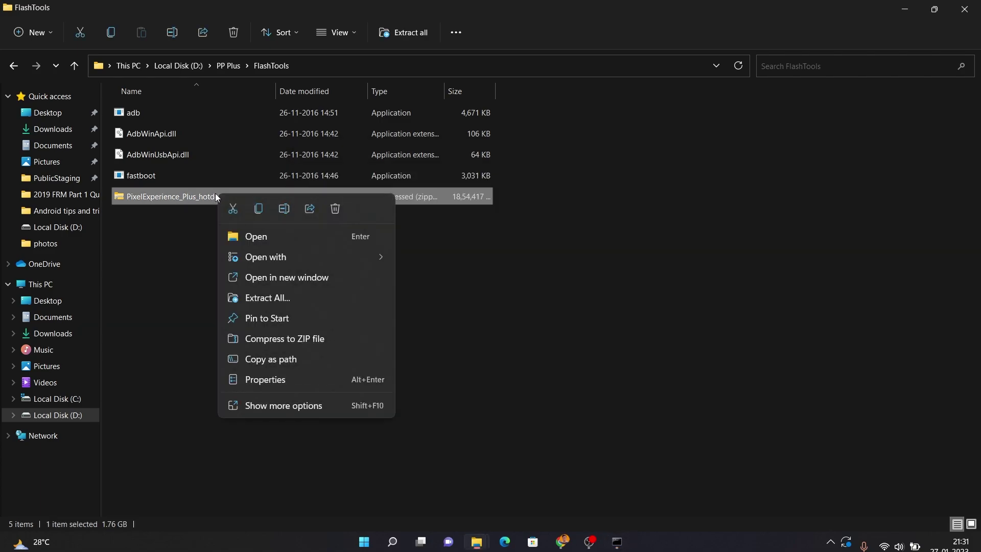
left_click(284, 406)
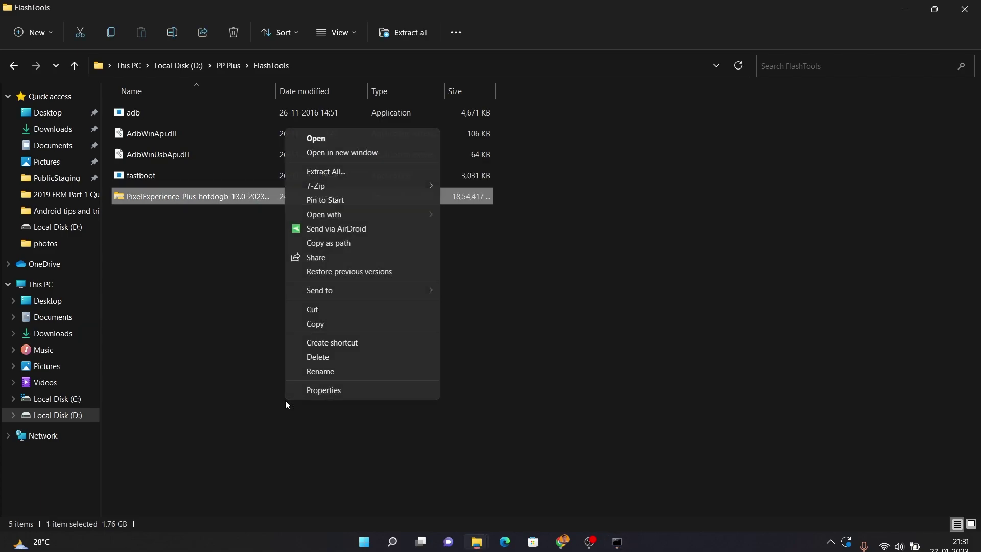
left_click(350, 371)
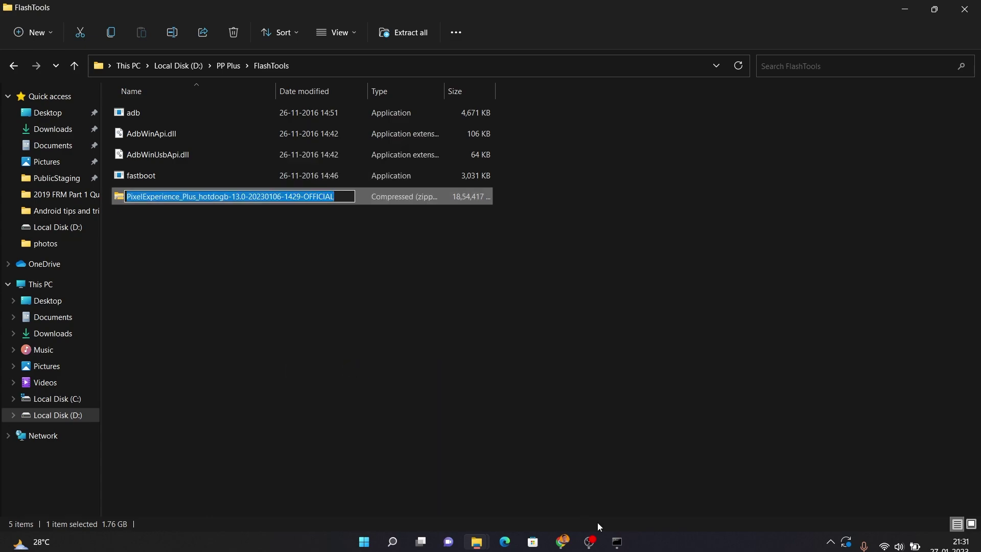
key("ctrl+c")
key("Return")
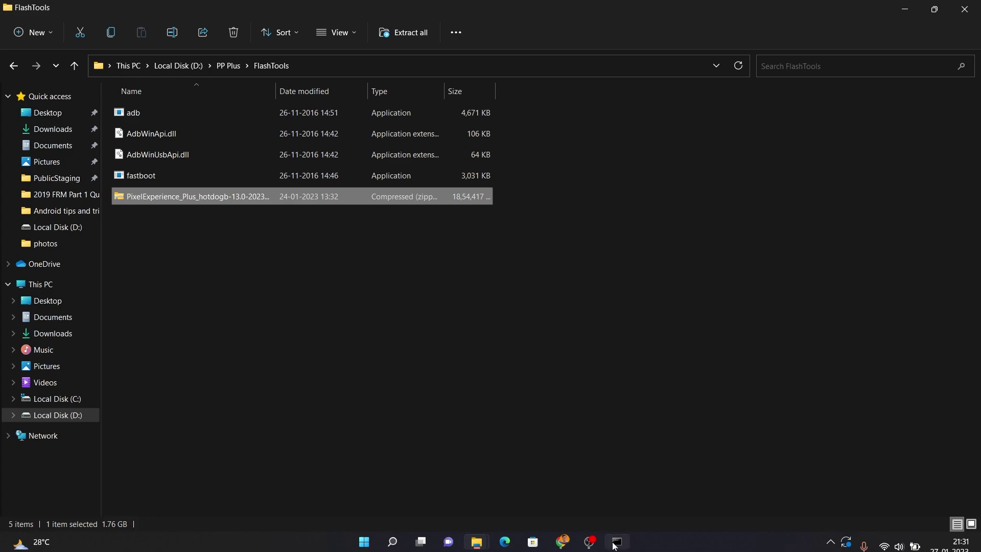
Paste the zip name with '.zip' and run the adb sideload command.
left_click(615, 544)
key("ctrl+v")
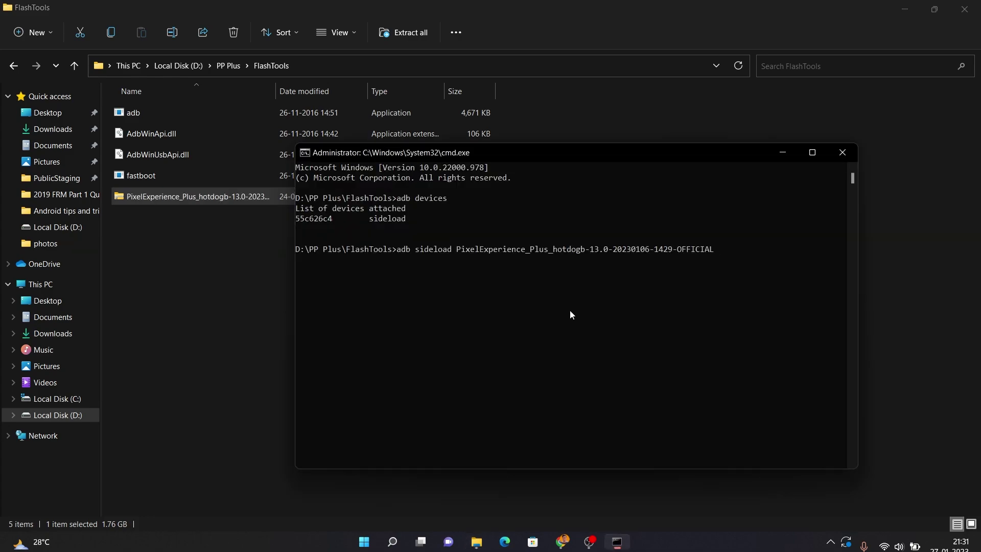
type(".")
type("zip")
key("Return")
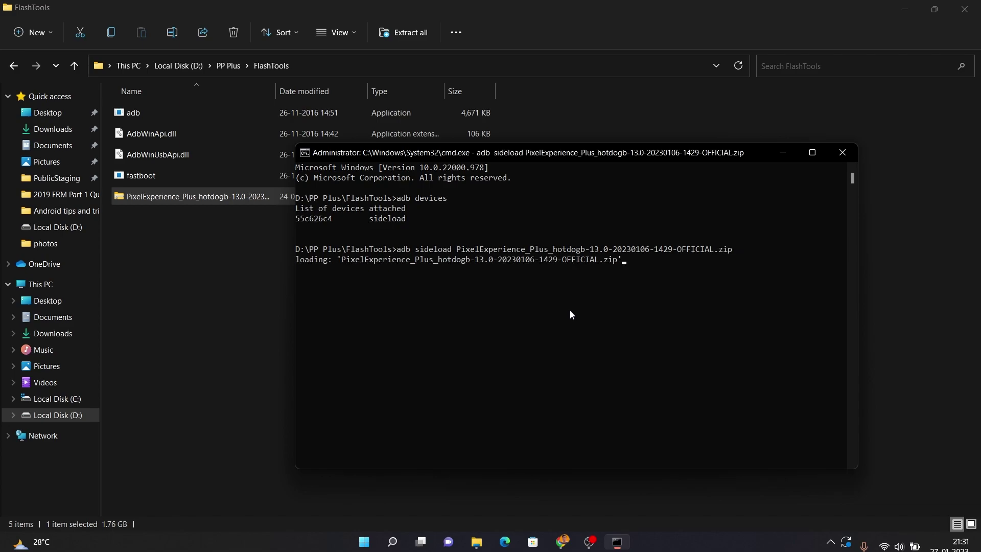